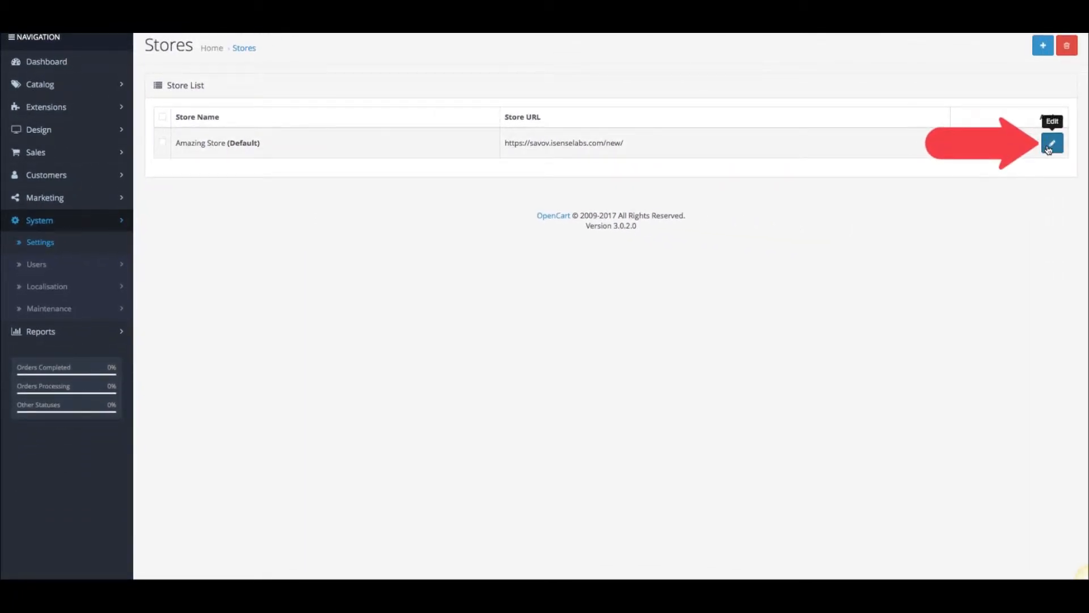
# Step: Open the default store's settings and review the General tab fields, including the Default Layout options
pyautogui.click(1051, 145)
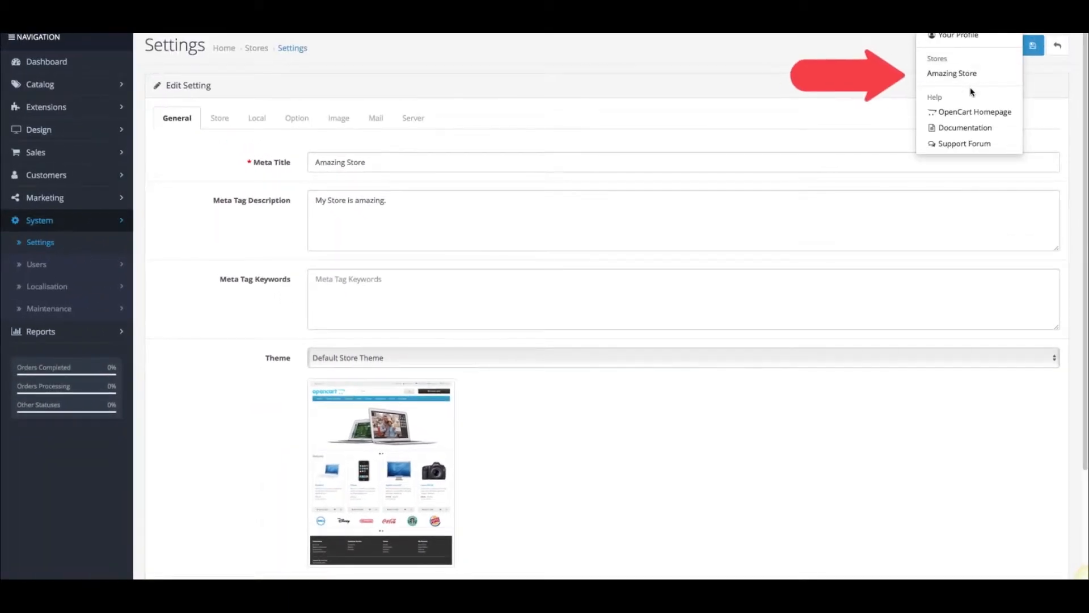
pyautogui.click(958, 75)
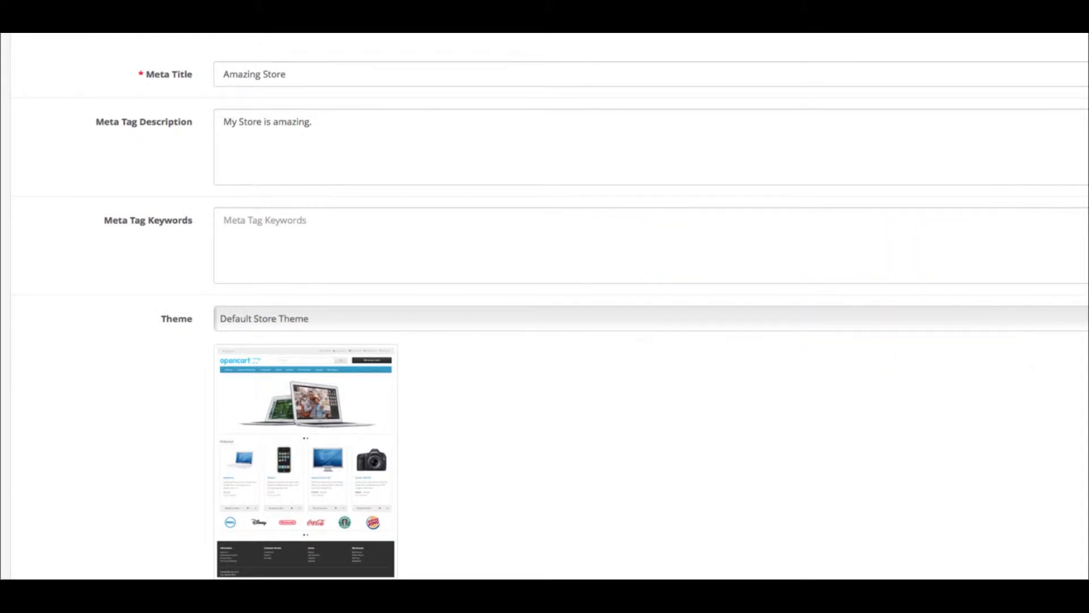
pyautogui.scroll(-4, 545, 307)
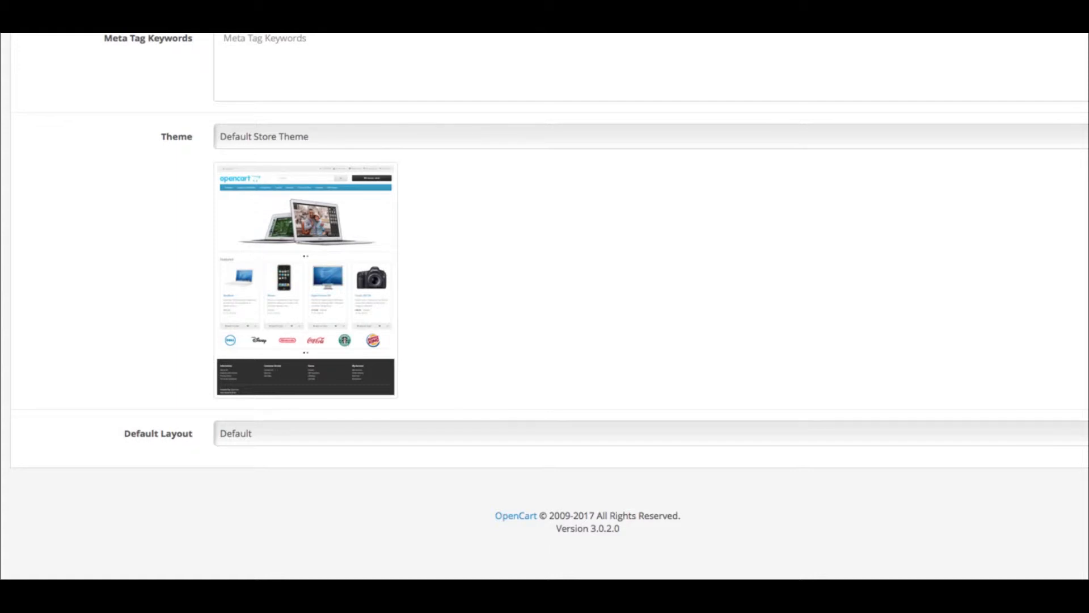
pyautogui.click(506, 433)
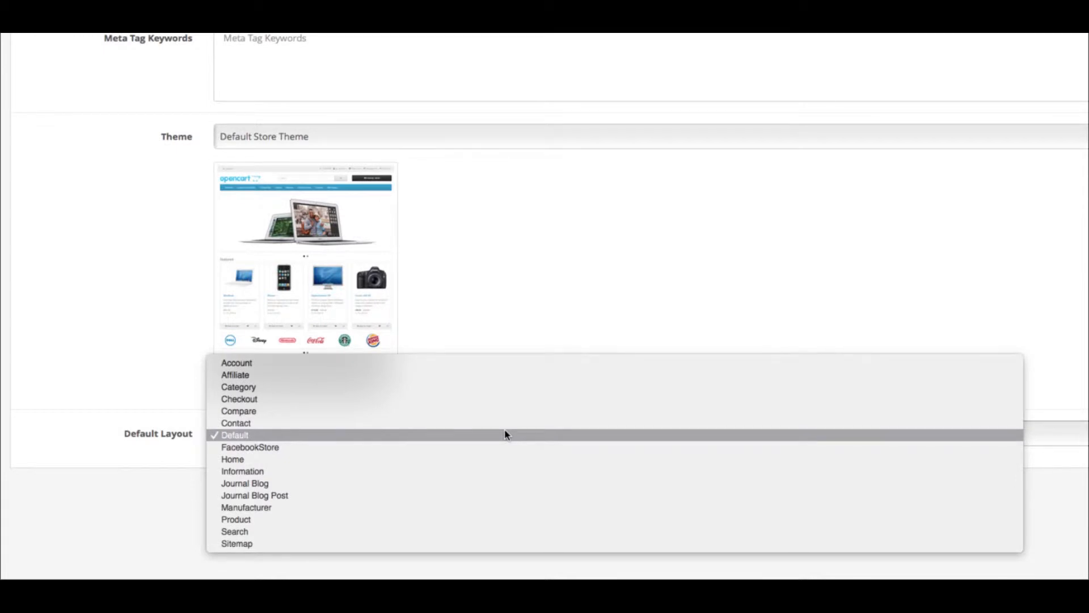
pyautogui.click(507, 435)
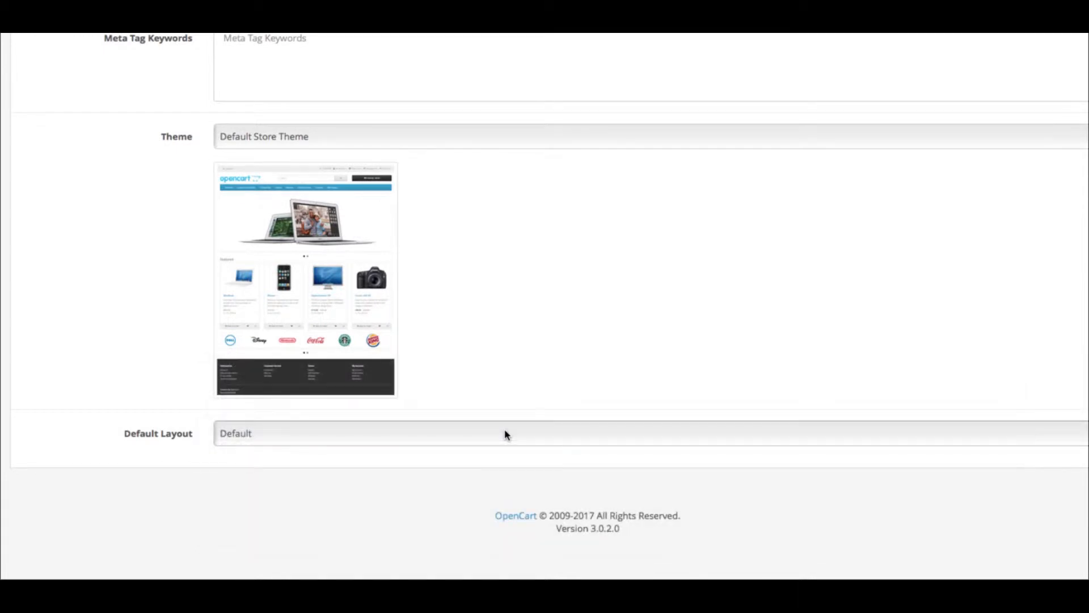
pyautogui.scroll(3, 507, 435)
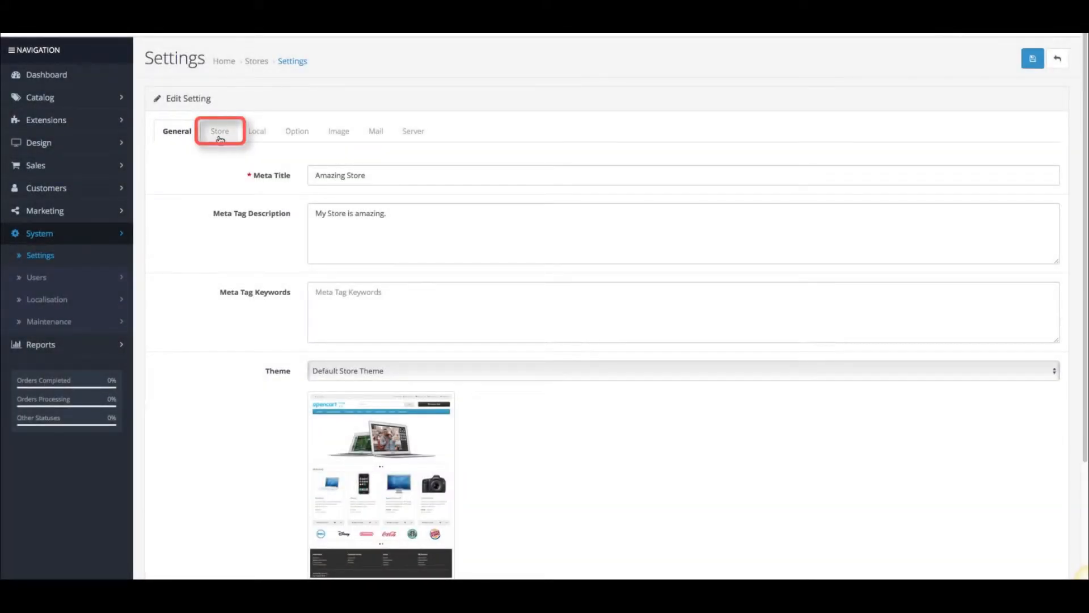
# Step: On the Store tab, replace the Store Owner with the owner's full name
pyautogui.click(220, 133)
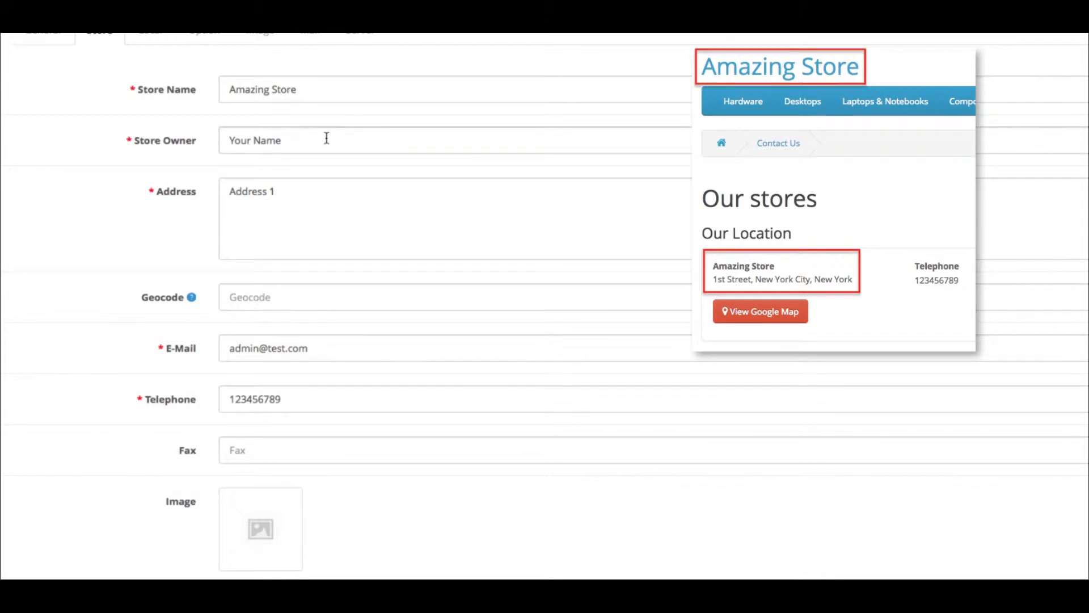
pyautogui.moveTo(309, 138); pyautogui.dragTo(172, 138)
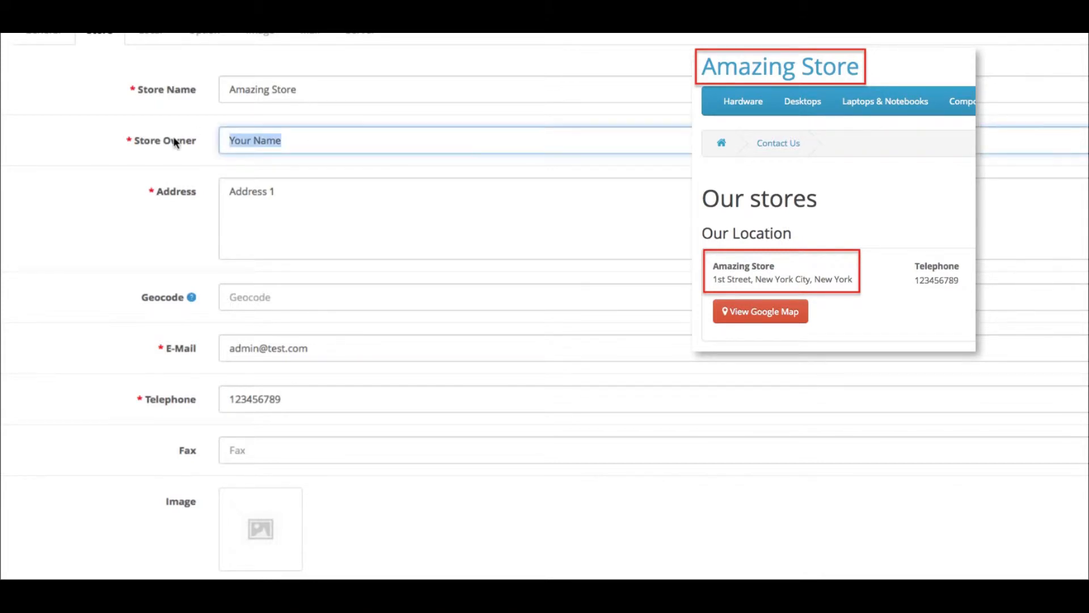
pyautogui.press('BackSpace')
pyautogui.write('Joh')
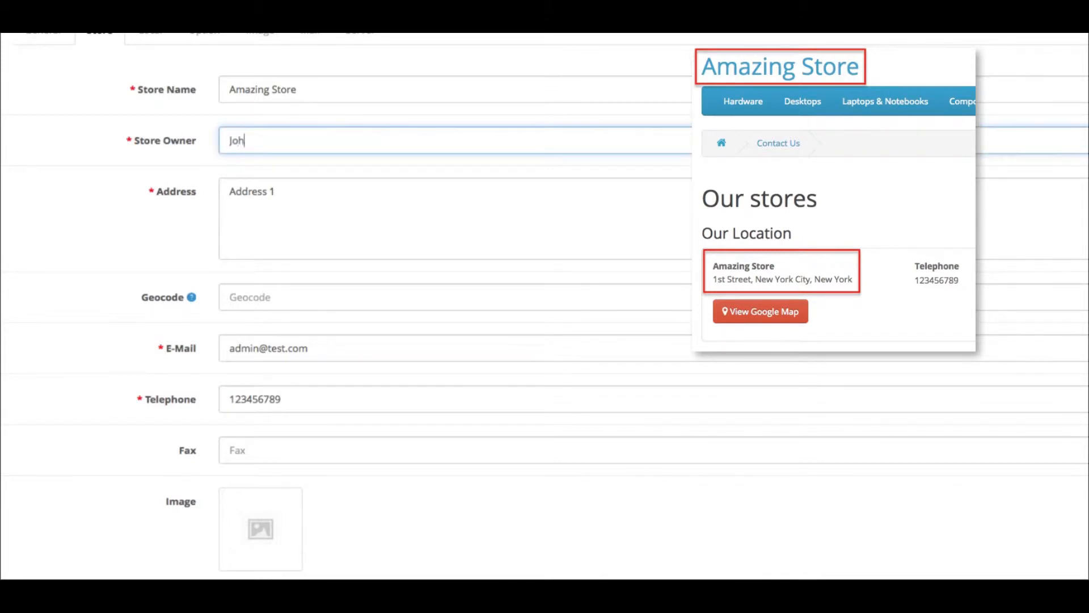
pyautogui.write('n Doe')
# Step: Replace the store's address with its street address and set the Geocode to 1000
pyautogui.moveTo(352, 209); pyautogui.dragTo(234, 205)
pyautogui.write('1st Street, New York City, New York')
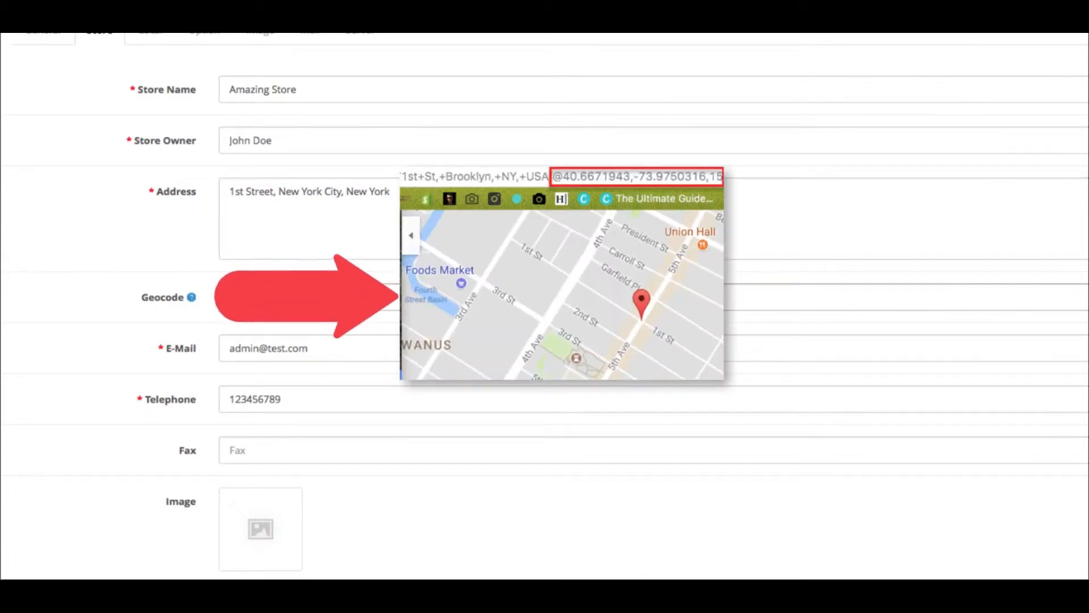
pyautogui.click(261, 305)
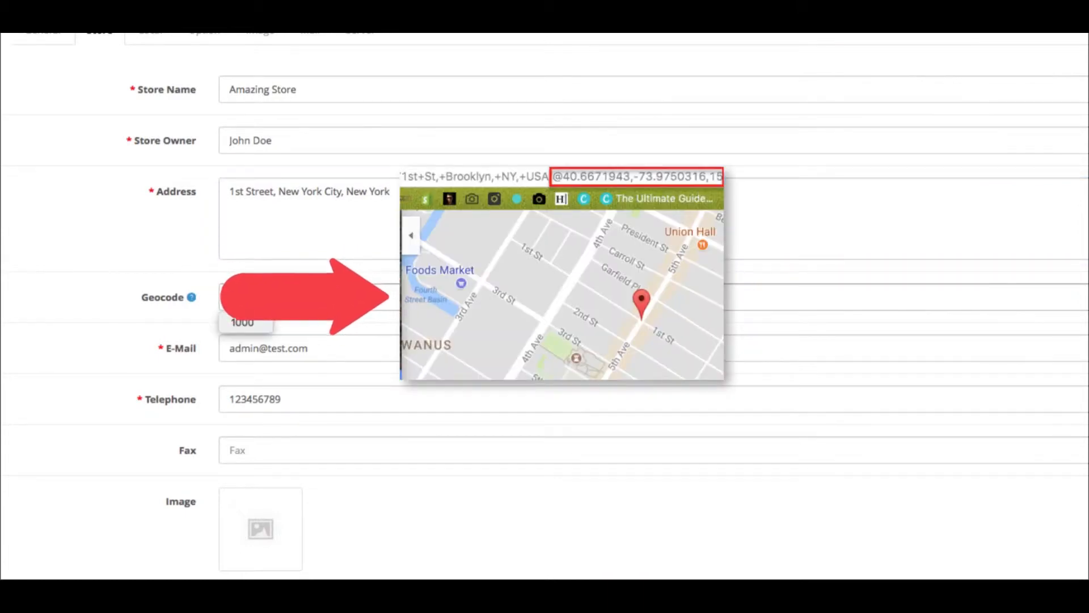
pyautogui.click(262, 324)
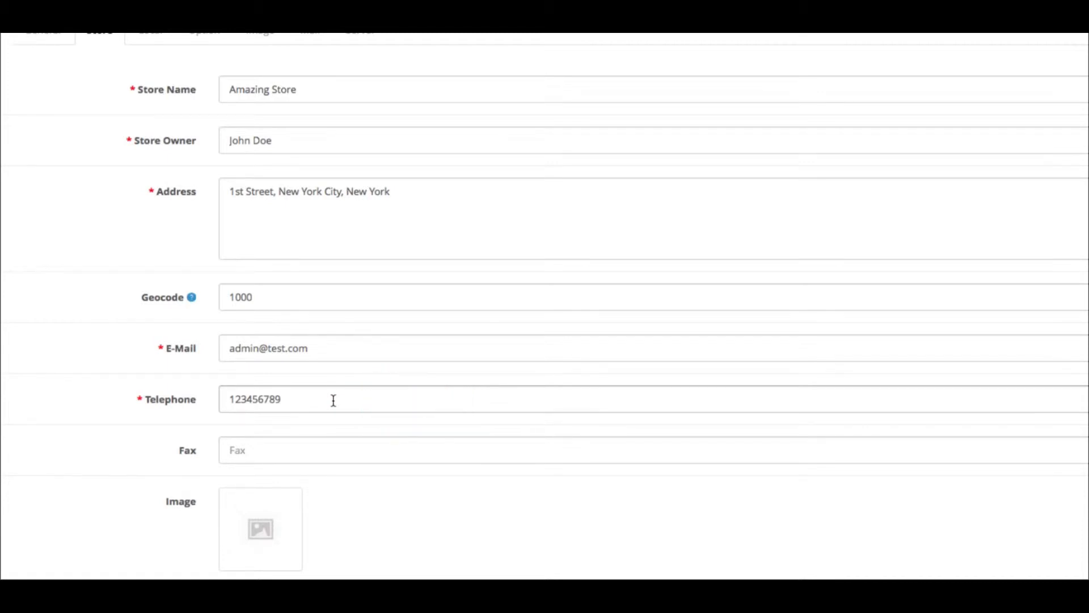
# Step: Set the store image to FREEPHONE.png from the image manager
pyautogui.scroll(-5, 333, 401)
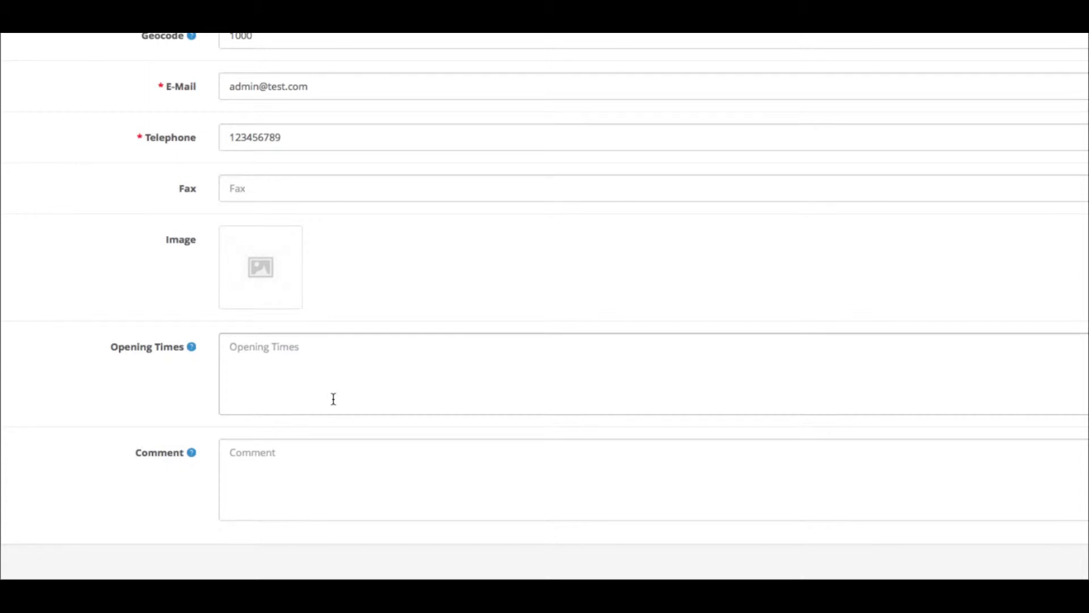
pyautogui.click(280, 302)
pyautogui.click(336, 268)
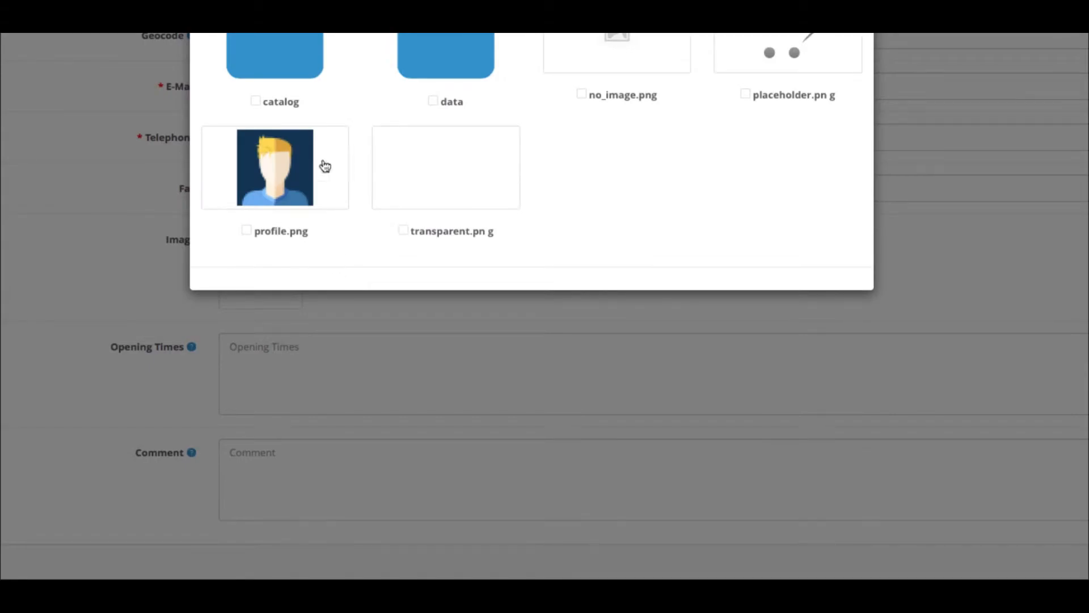
pyautogui.click(304, 64)
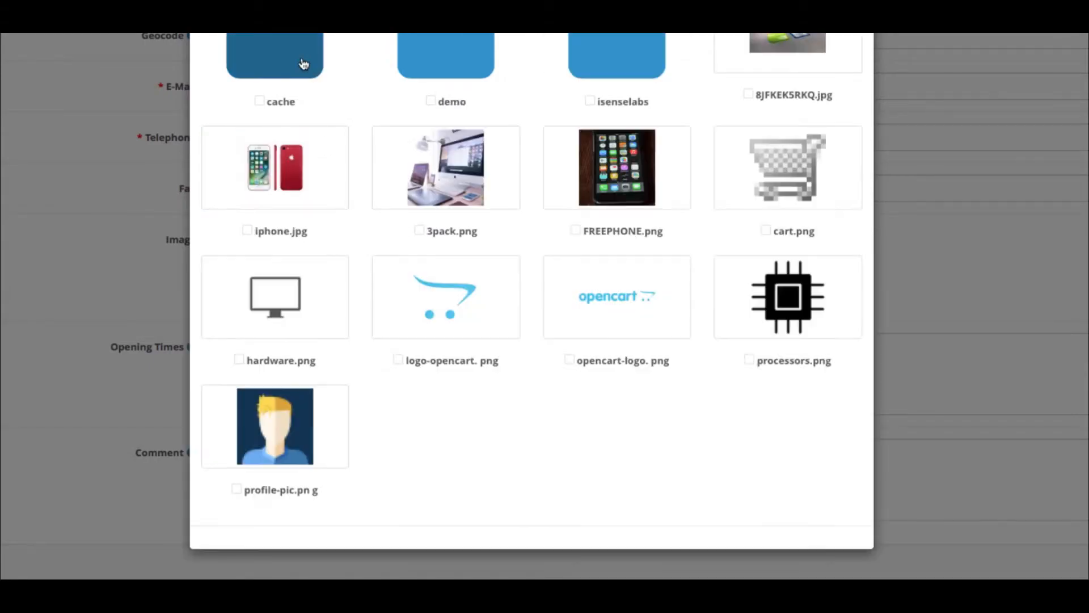
pyautogui.click(632, 183)
# Step: Enter the opening times as "Monday - Friday: 10.00AM to 08.00PM"
pyautogui.click(484, 351)
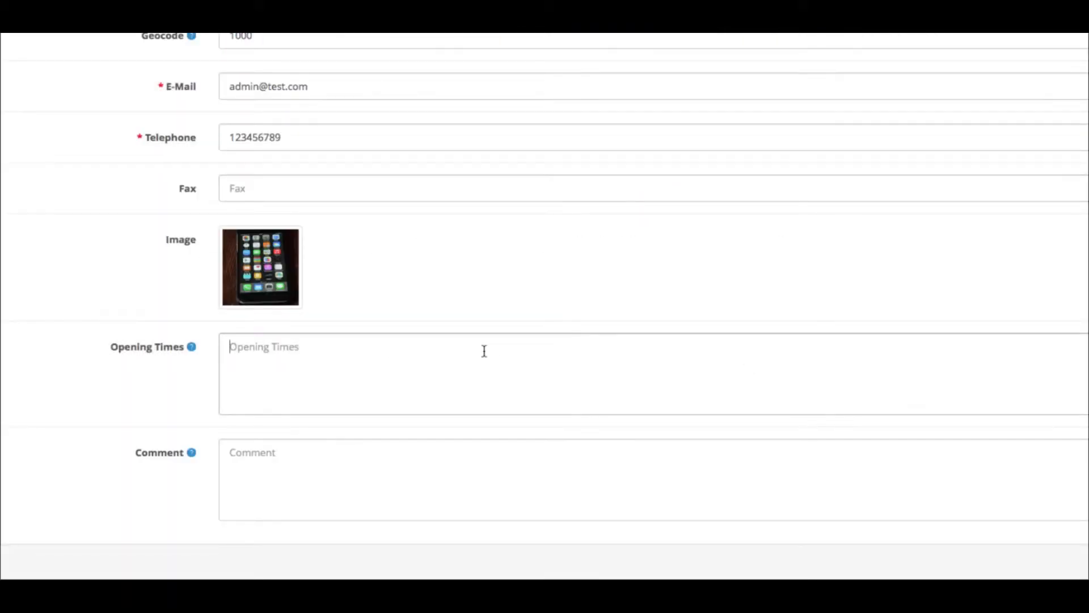
pyautogui.write('Monday - Friday: 10.00M')
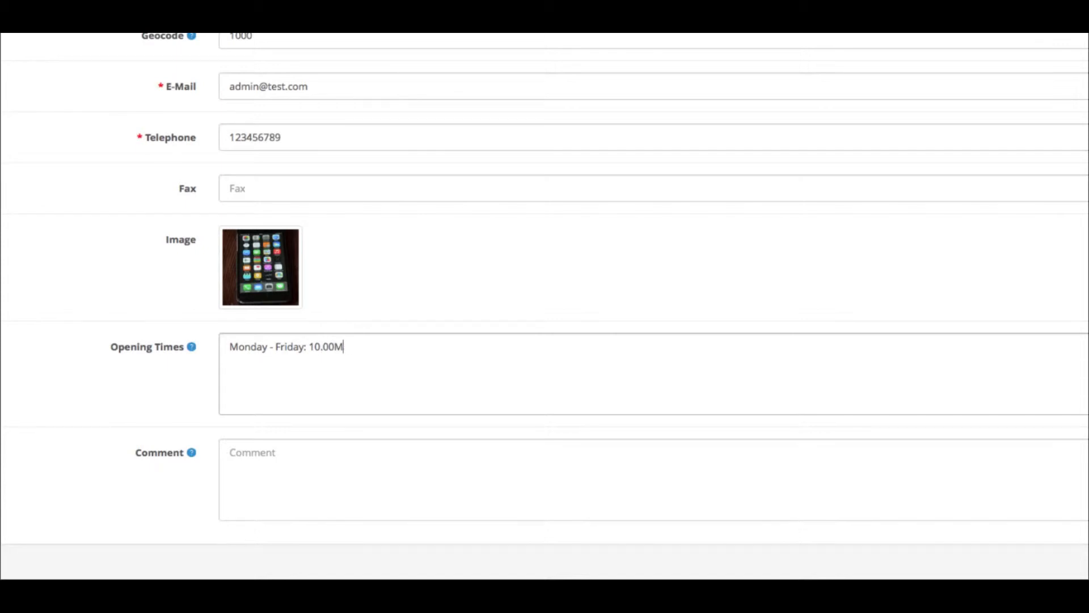
pyautogui.press('BackSpace')
pyautogui.write('AM to 08.00PM')
# Step: Add the comment "Dogs allowed." and save the store settings
pyautogui.click(495, 429)
pyautogui.click(489, 451)
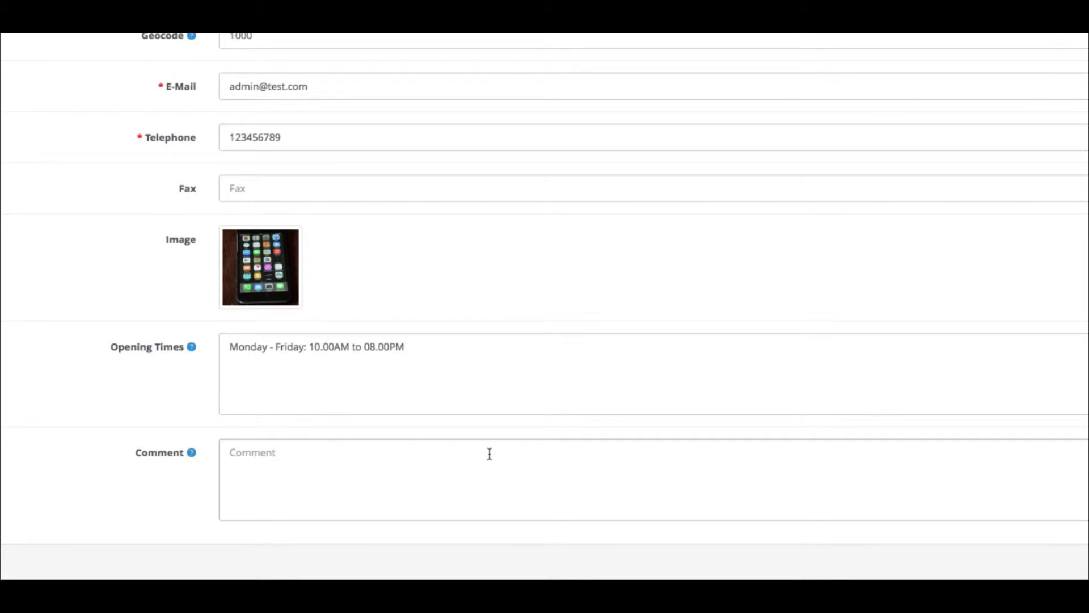
pyautogui.write('Dogs allowed.')
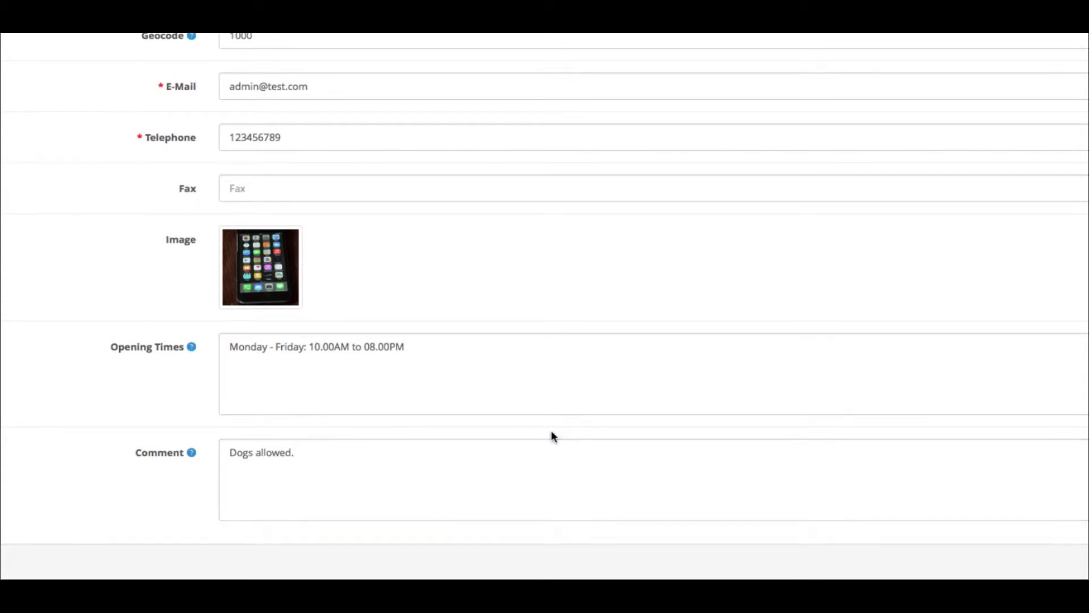
pyautogui.scroll(5, 551, 432)
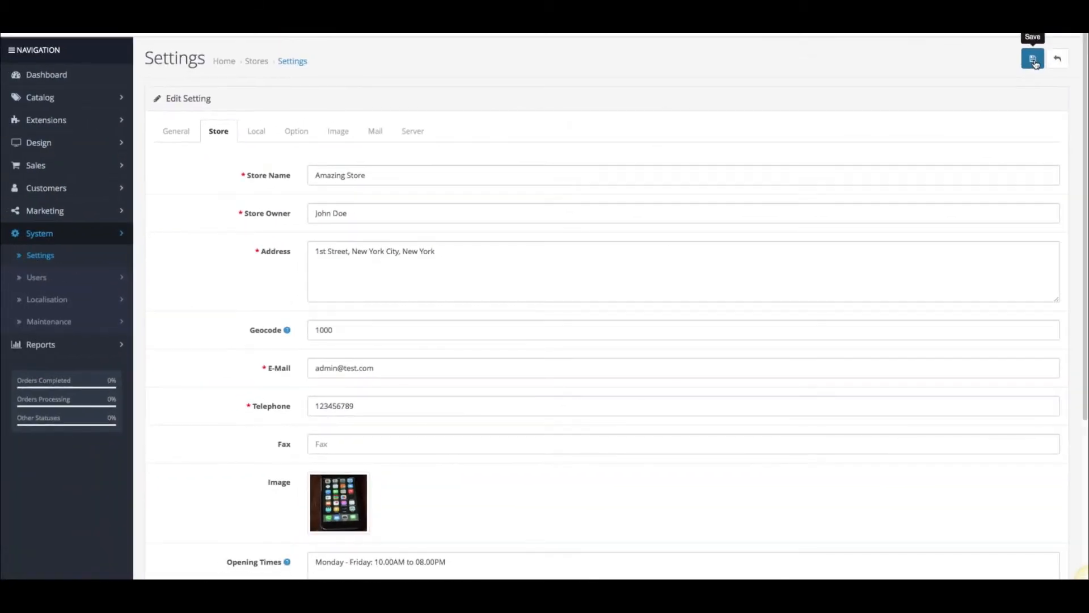
pyautogui.click(1035, 63)
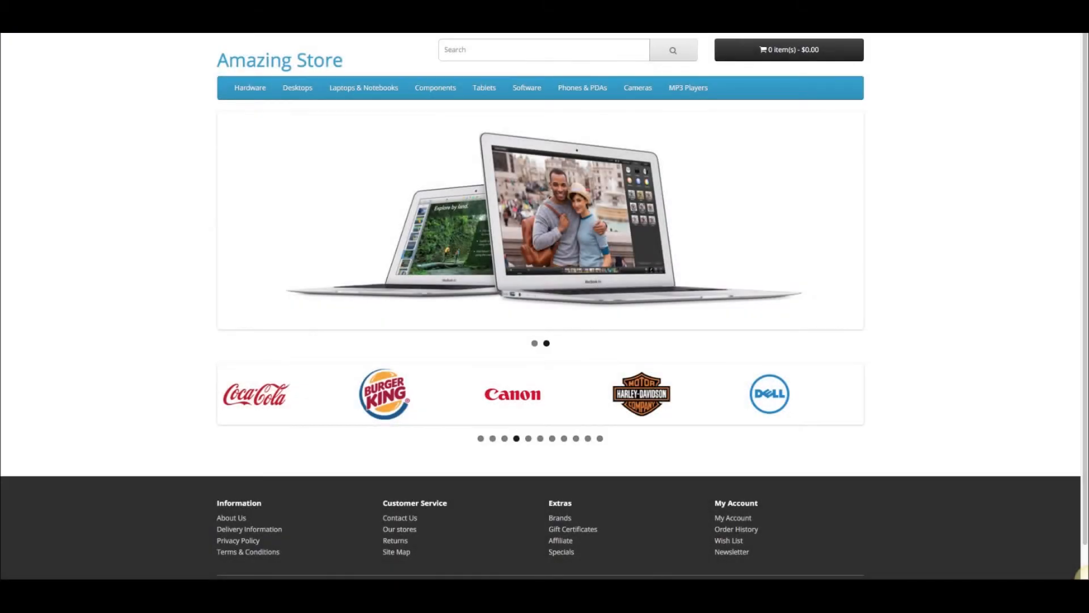
# Step: Refresh the storefront and open the Contact Us page to check the store details
pyautogui.press('F5')
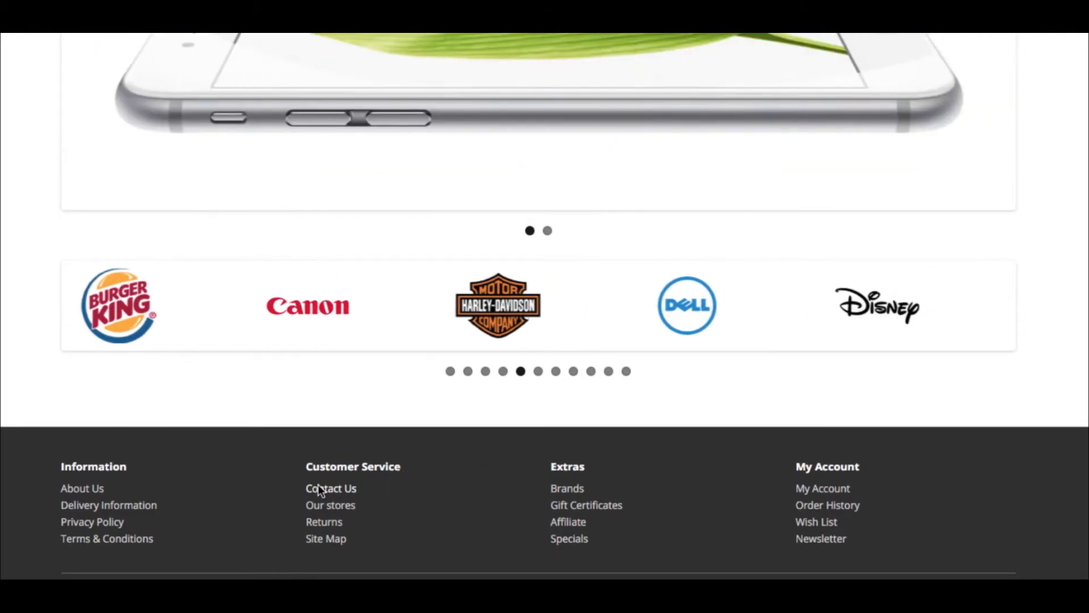
pyautogui.click(318, 488)
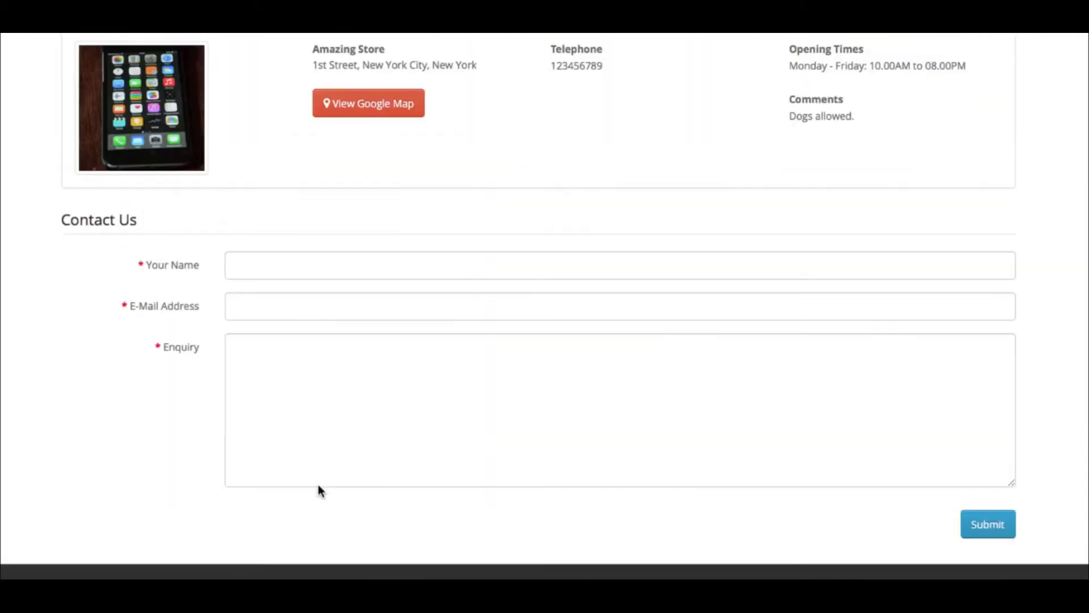
pyautogui.scroll(5, 317, 499)
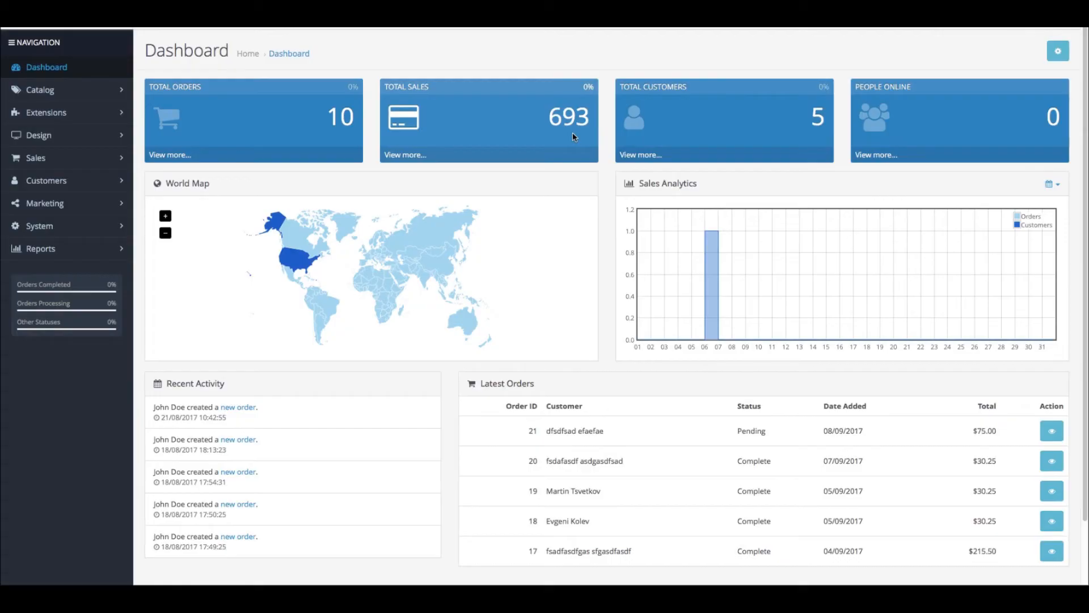
# Step: Reopen the store settings and set the Country on the Local tab to United States
pyautogui.click(95, 226)
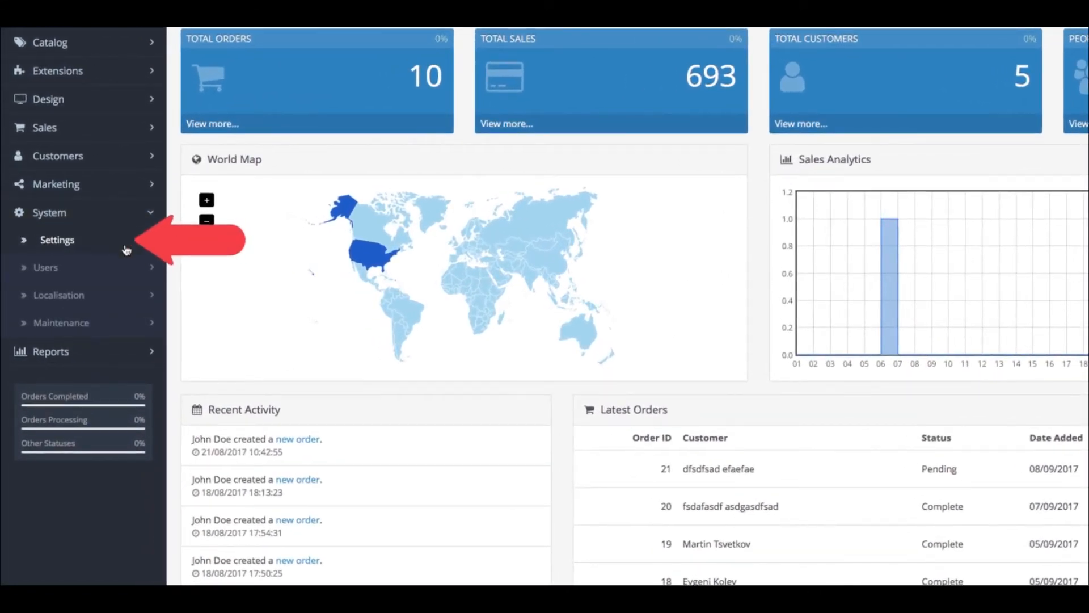
pyautogui.click(124, 245)
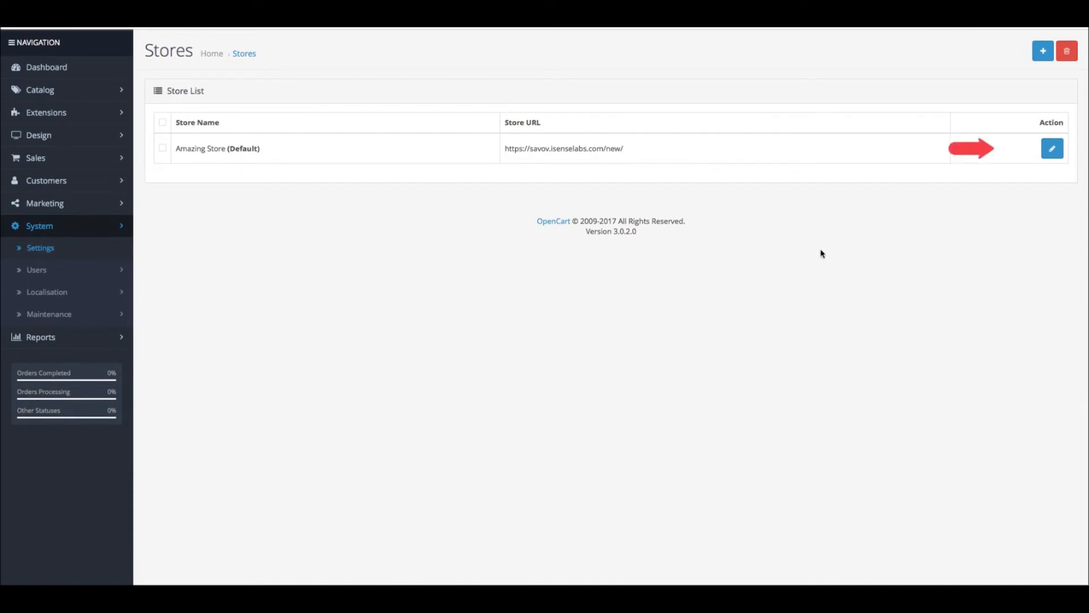
pyautogui.click(1052, 149)
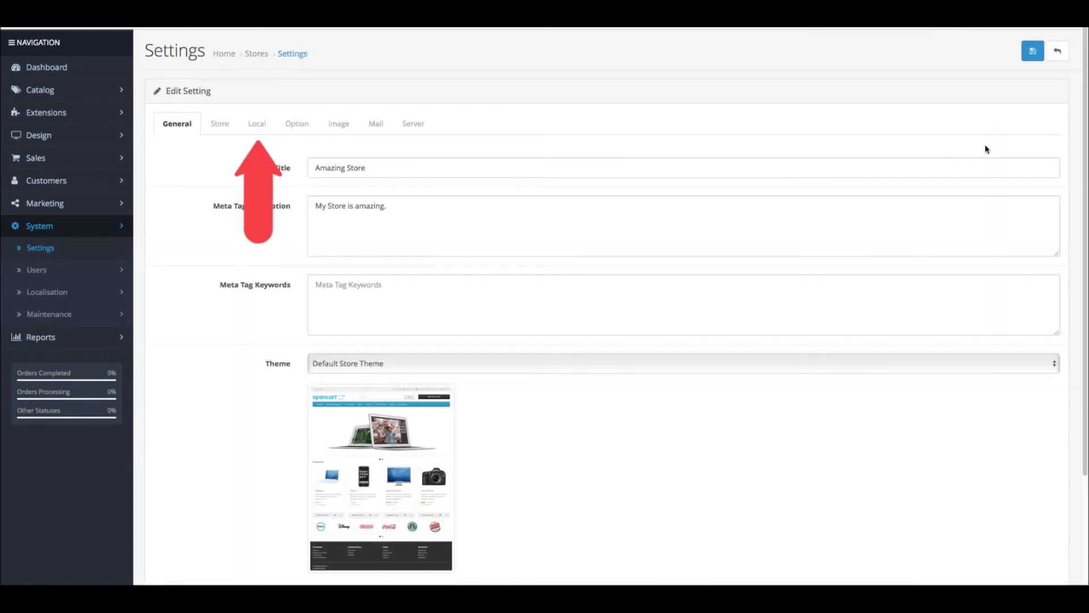
pyautogui.click(263, 131)
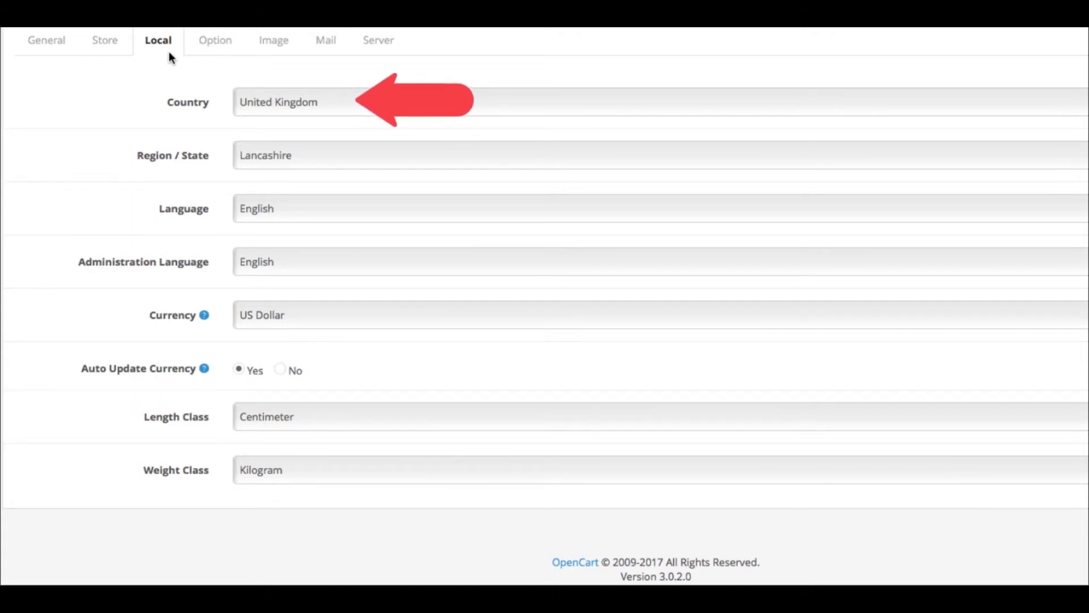
pyautogui.click(368, 108)
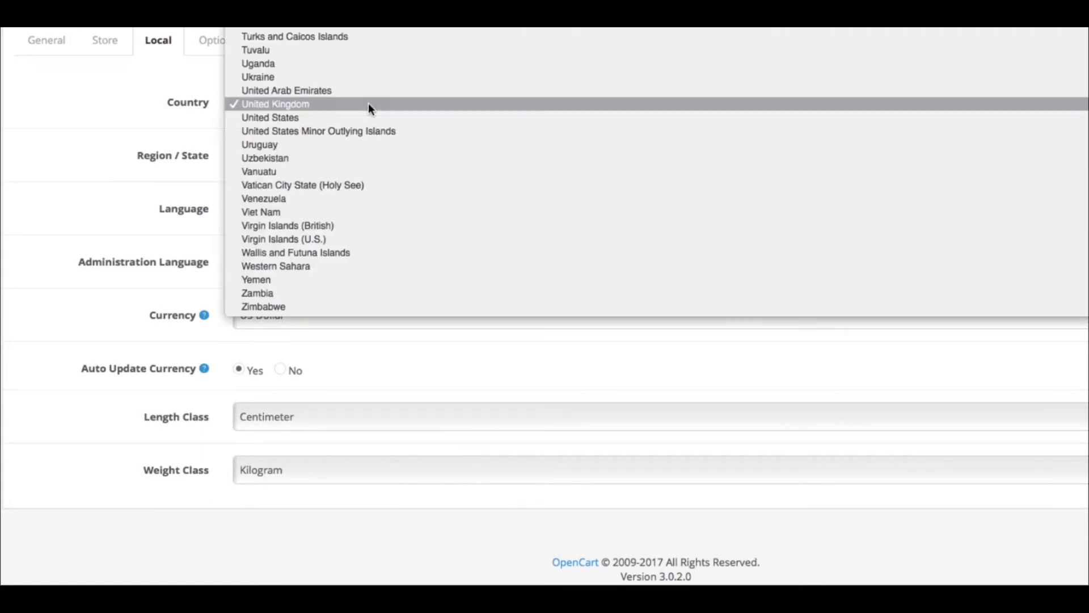
pyautogui.click(366, 116)
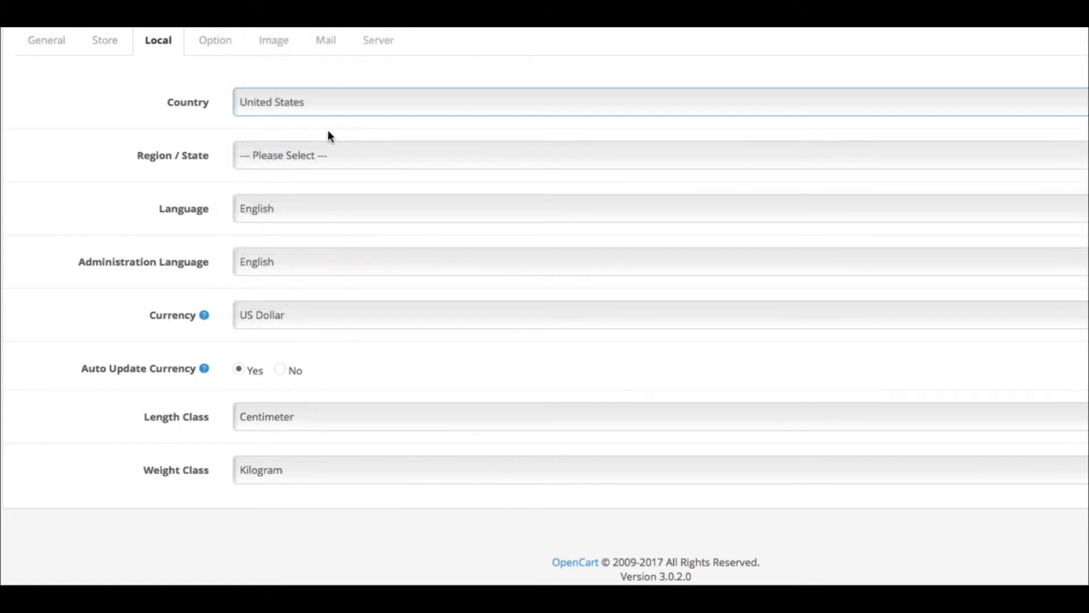
# Step: Set the Region / State to New York
pyautogui.click(328, 157)
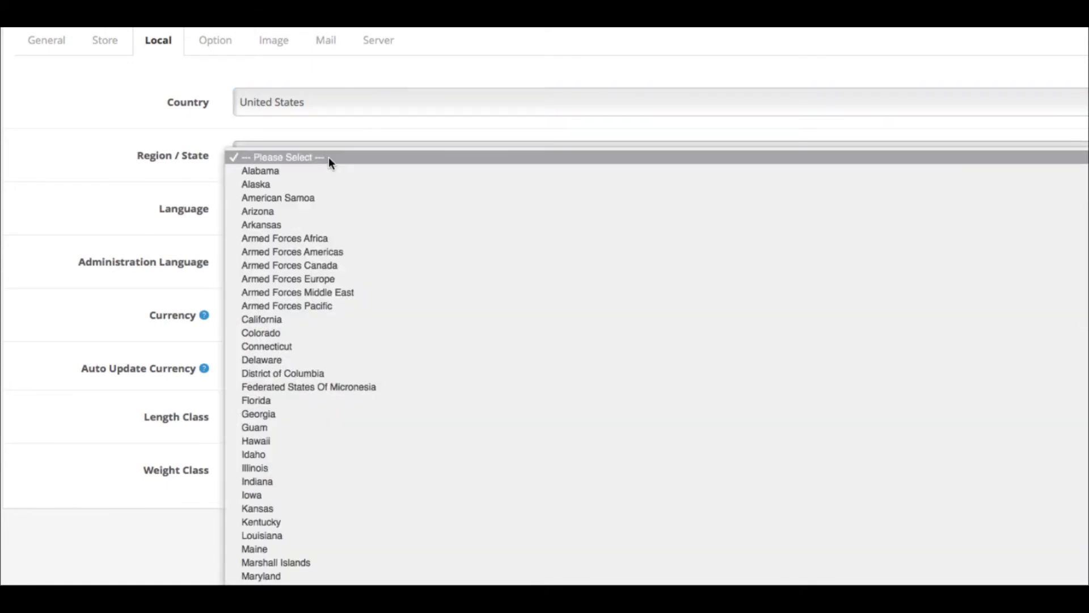
pyautogui.scroll(-1, 328, 156)
pyautogui.scroll(-1, 369, 419)
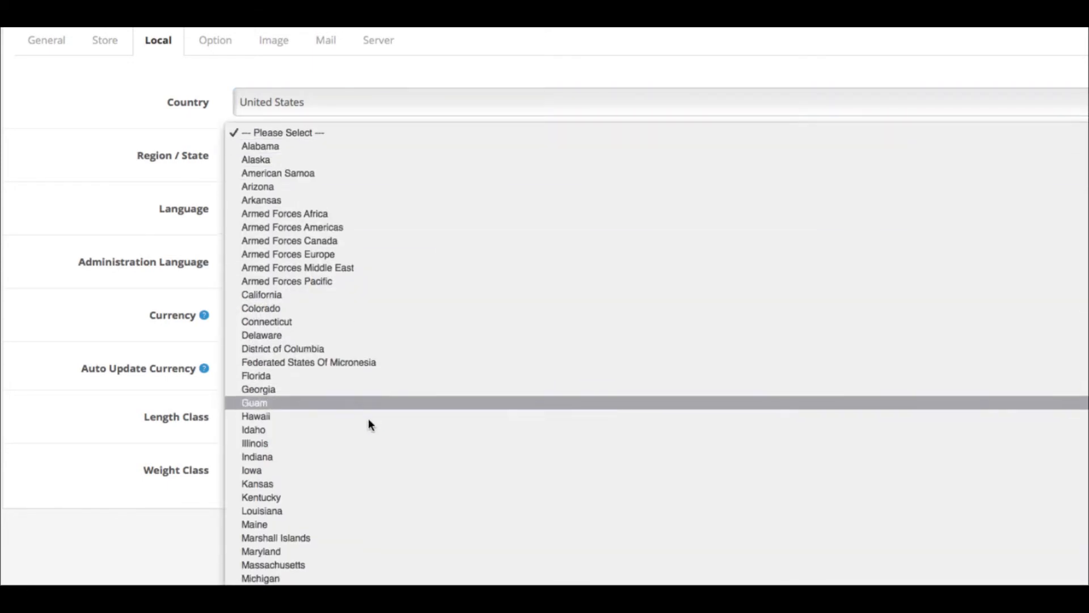
pyautogui.scroll(-5, 368, 448)
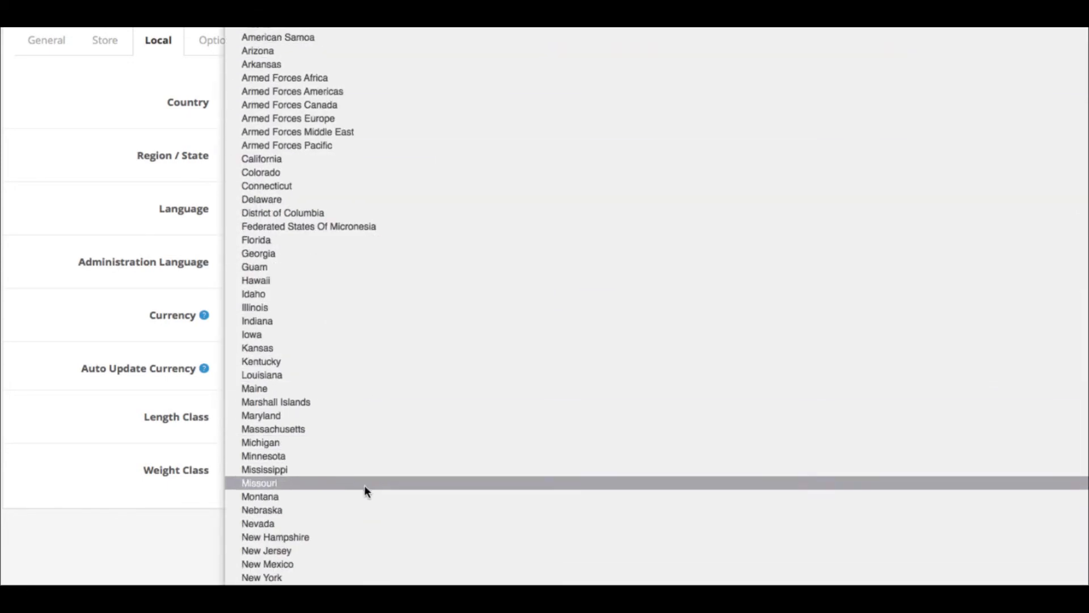
pyautogui.click(354, 578)
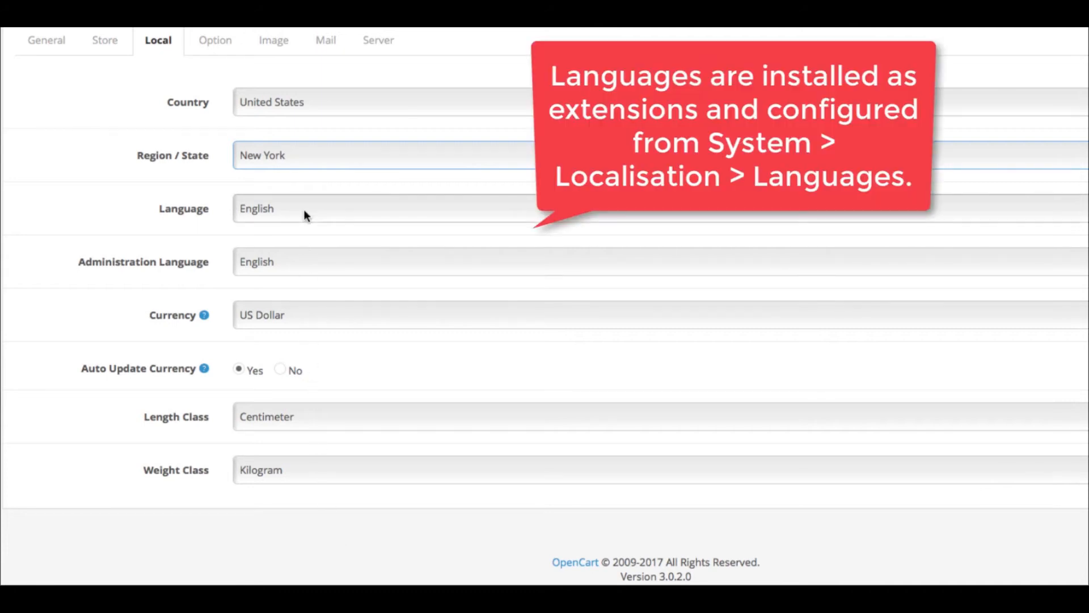
pyautogui.click(304, 209)
pyautogui.click(304, 212)
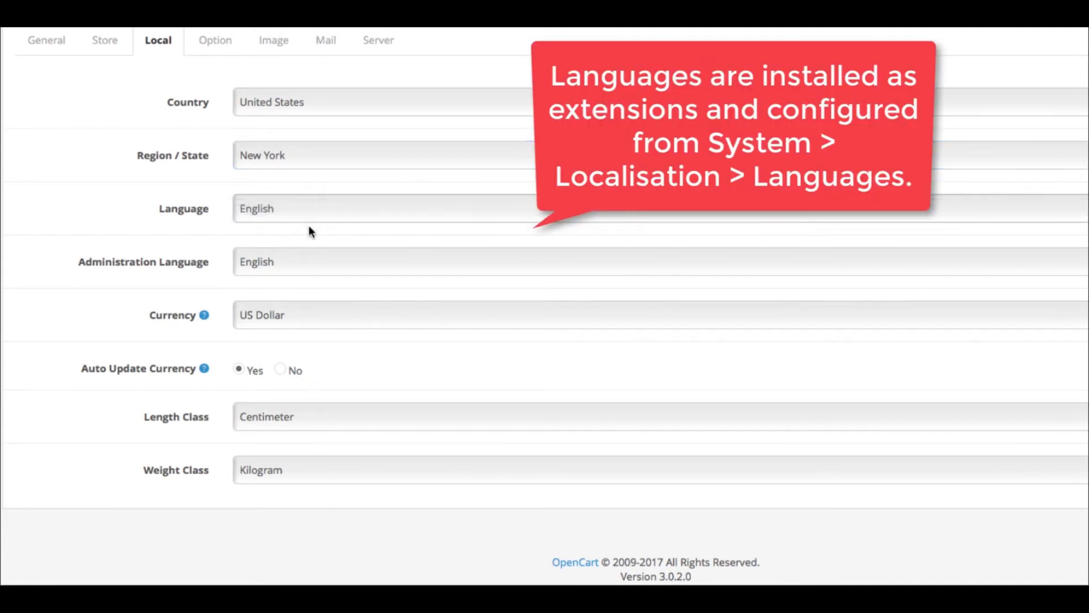
# Step: Review the language, currency and automatic currency update options on the Local tab
pyautogui.click(317, 265)
pyautogui.click(318, 264)
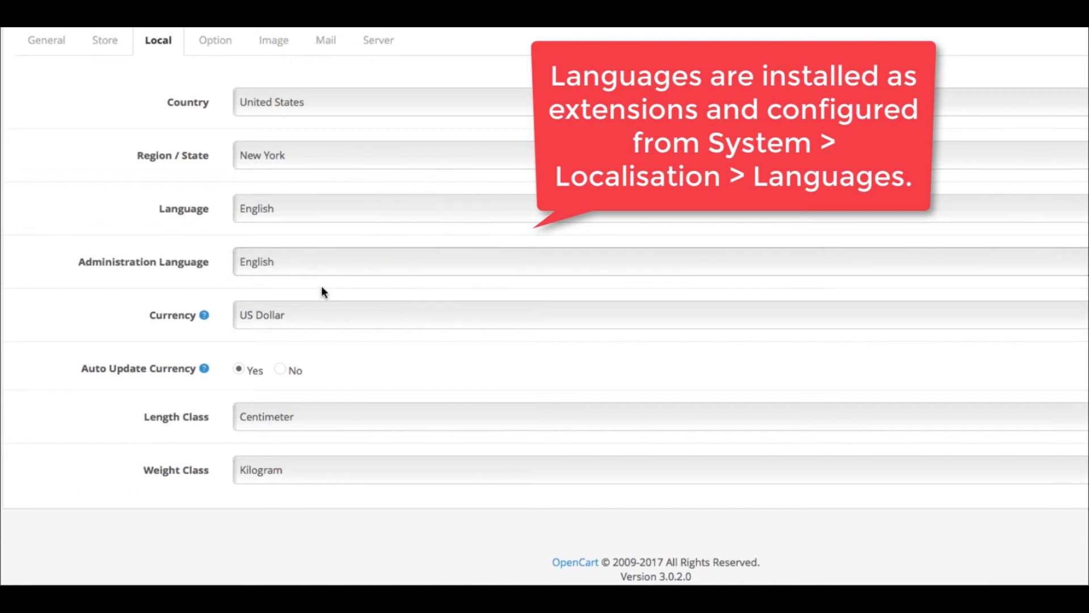
pyautogui.click(325, 308)
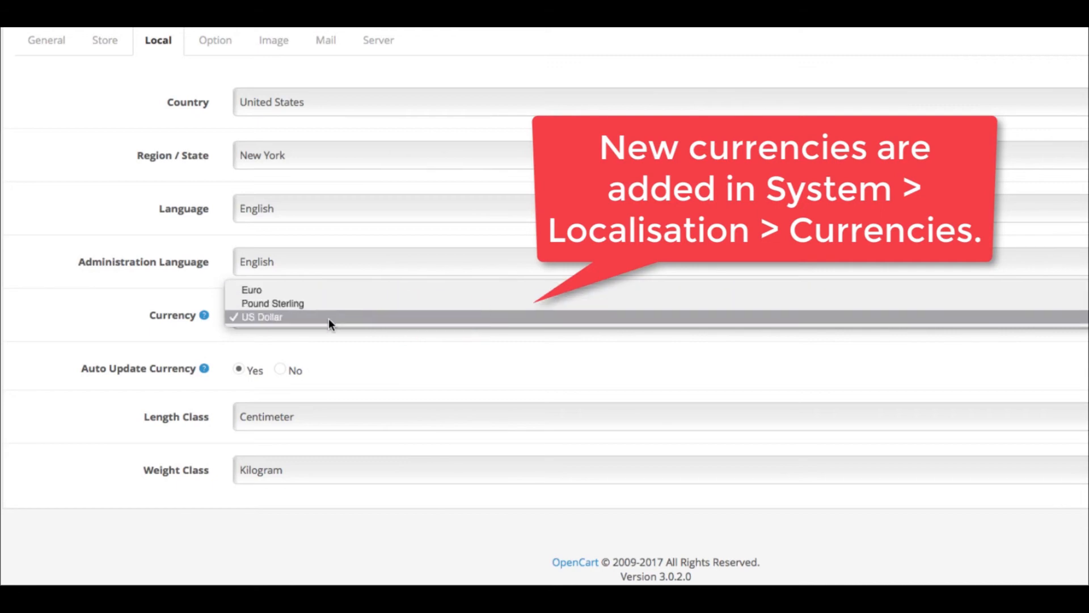
pyautogui.click(329, 318)
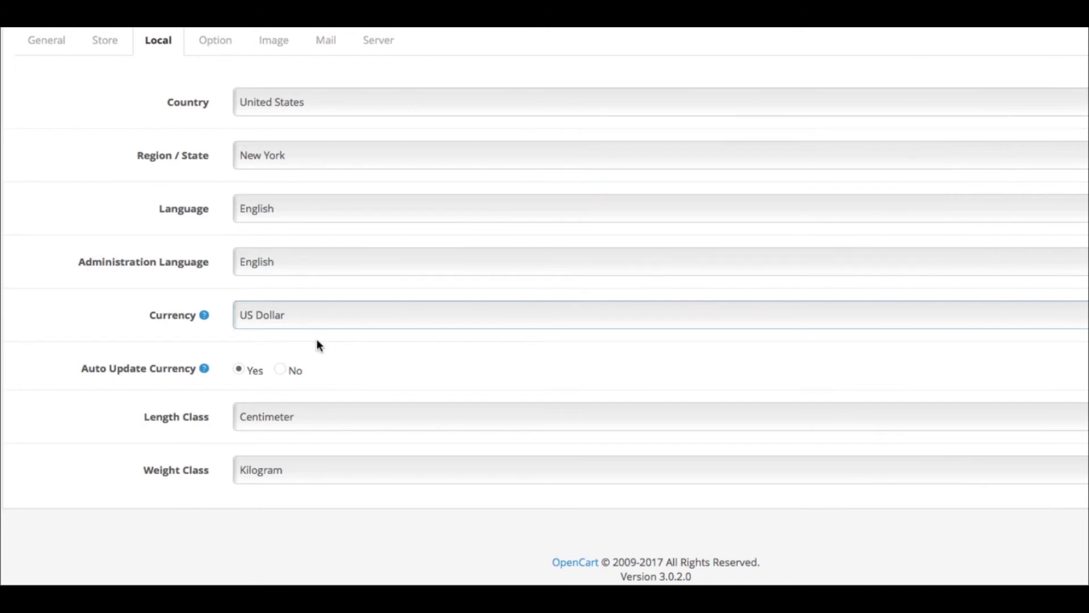
pyautogui.click(281, 370)
pyautogui.click(235, 369)
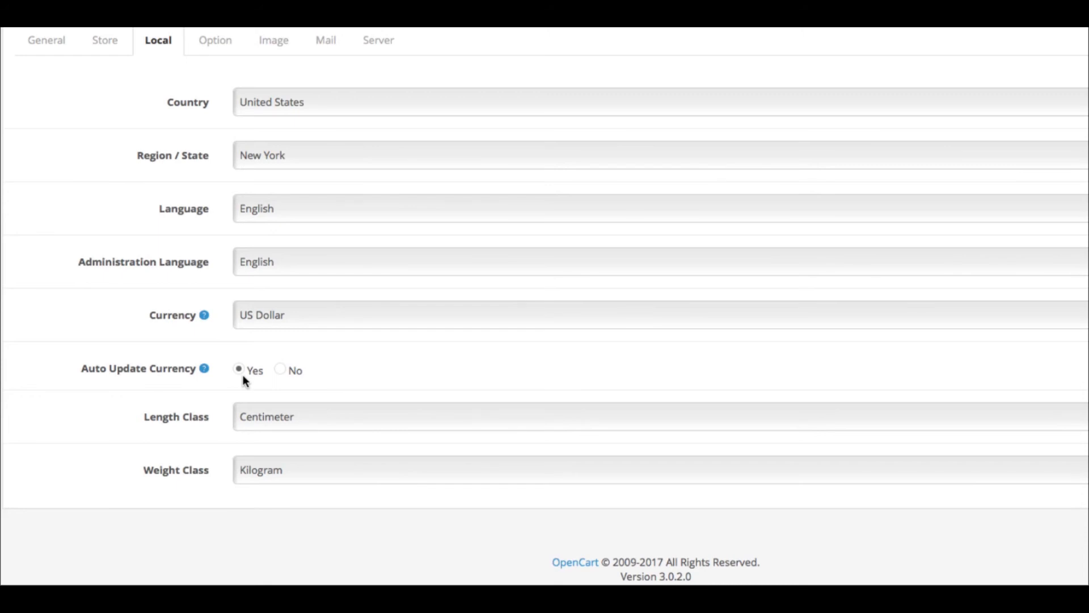
# Step: Set the Length Class to Inch
pyautogui.click(335, 416)
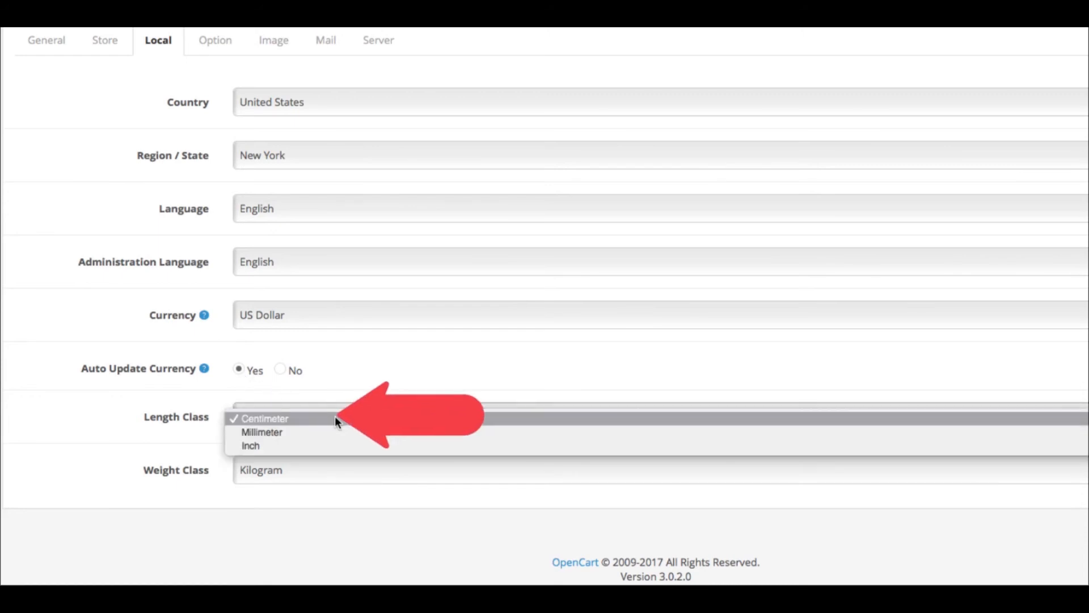
pyautogui.click(335, 446)
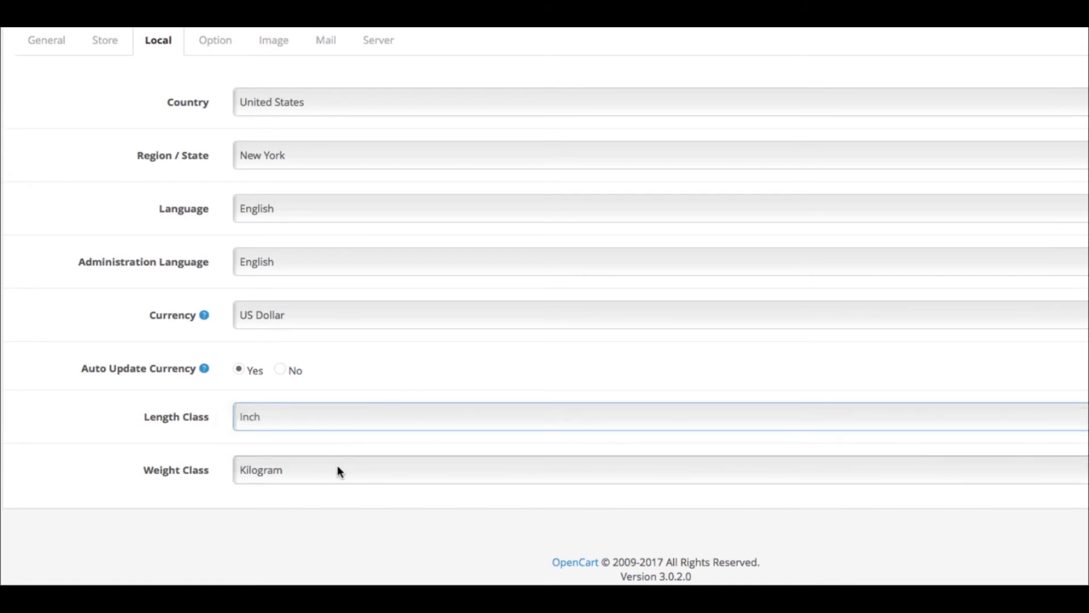
# Step: Set the Weight Class to Pound and save the store settings
pyautogui.click(337, 467)
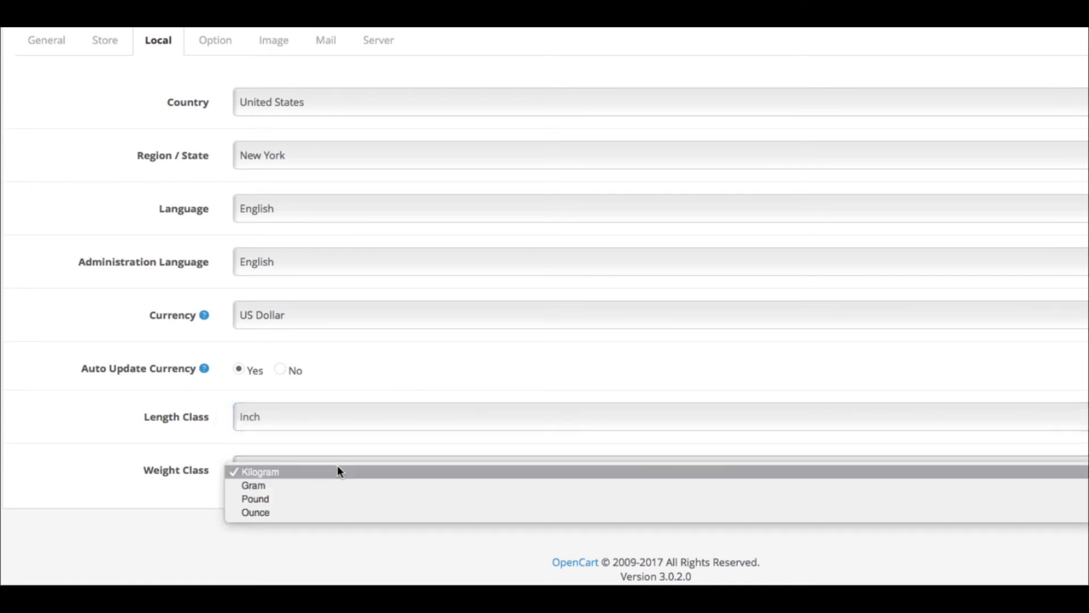
pyautogui.click(335, 498)
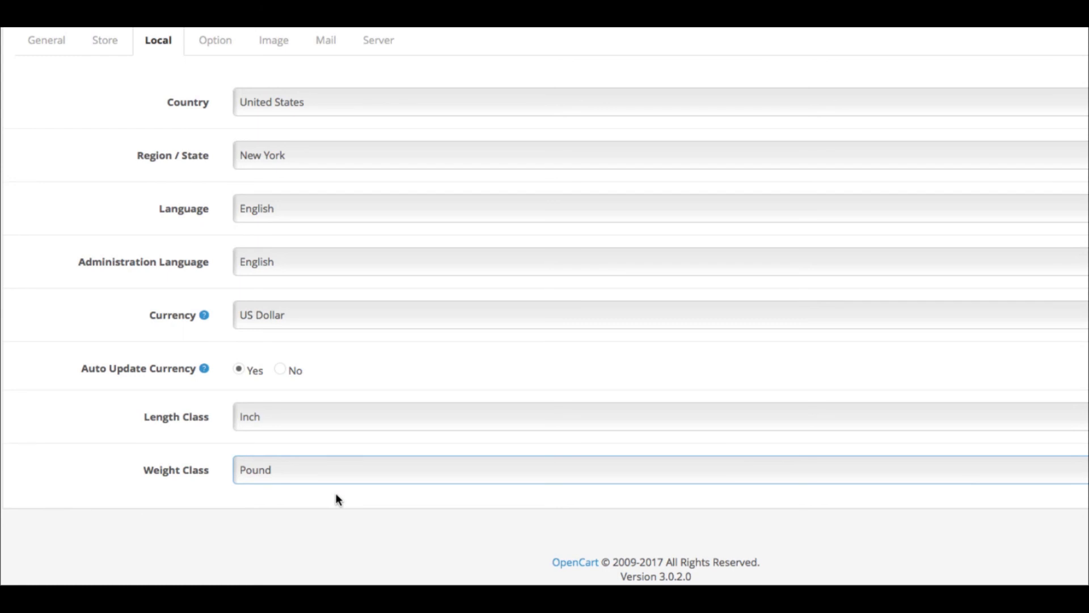
pyautogui.click(339, 504)
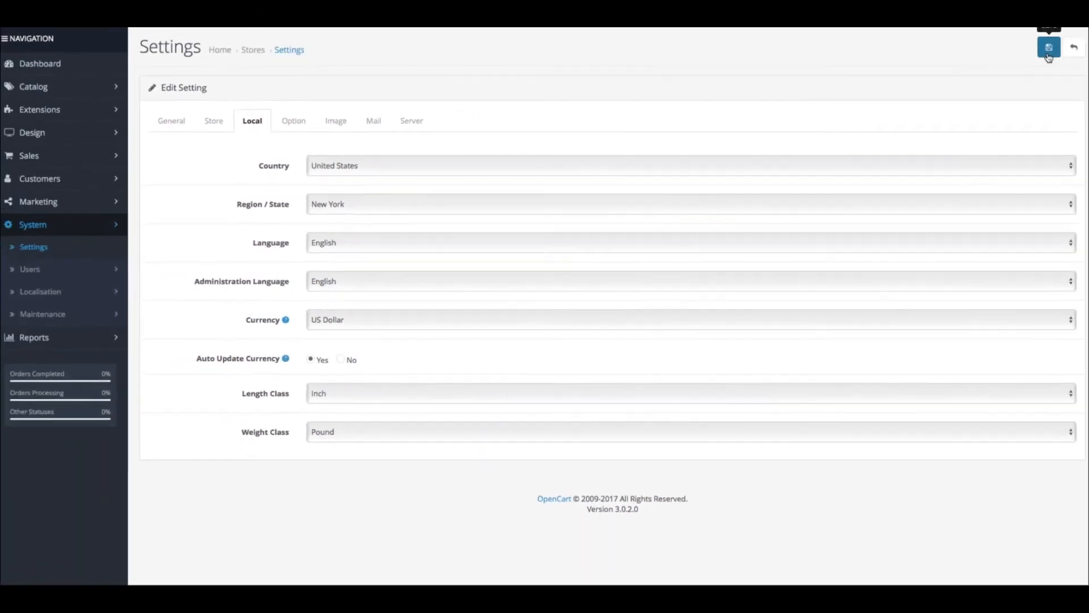
pyautogui.click(1049, 48)
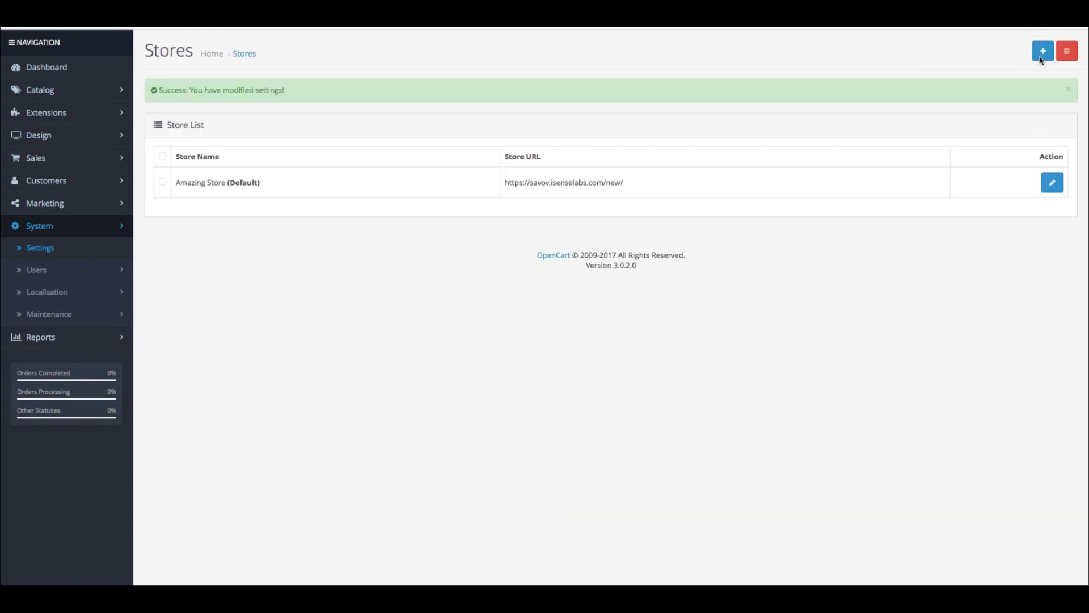